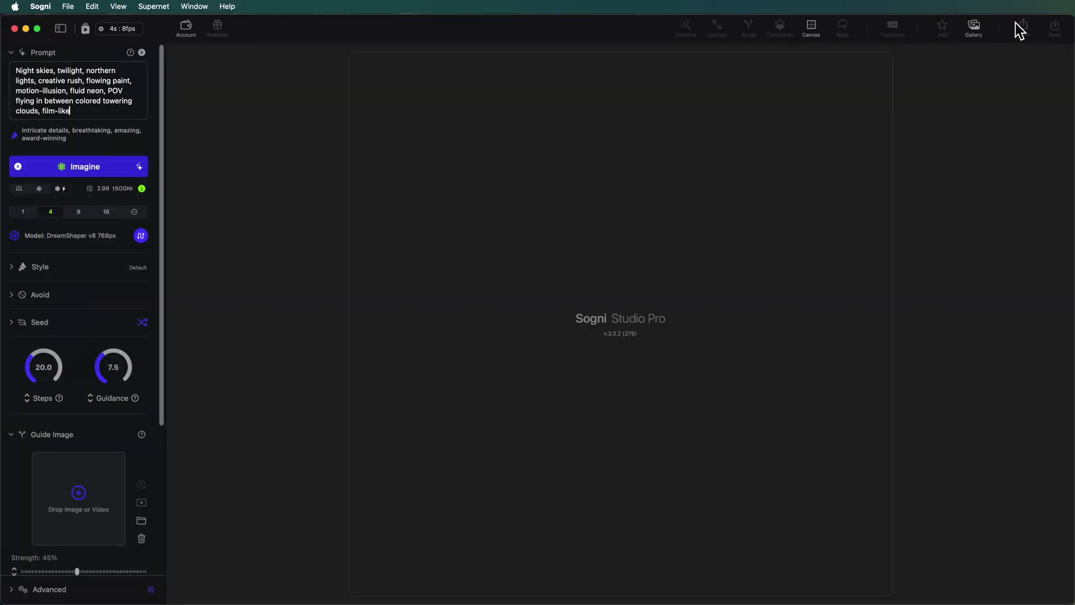
# Step: Load the first neon-tree image from the gallery's 512-item group as the ControlNet input
pyautogui.click(975, 28)
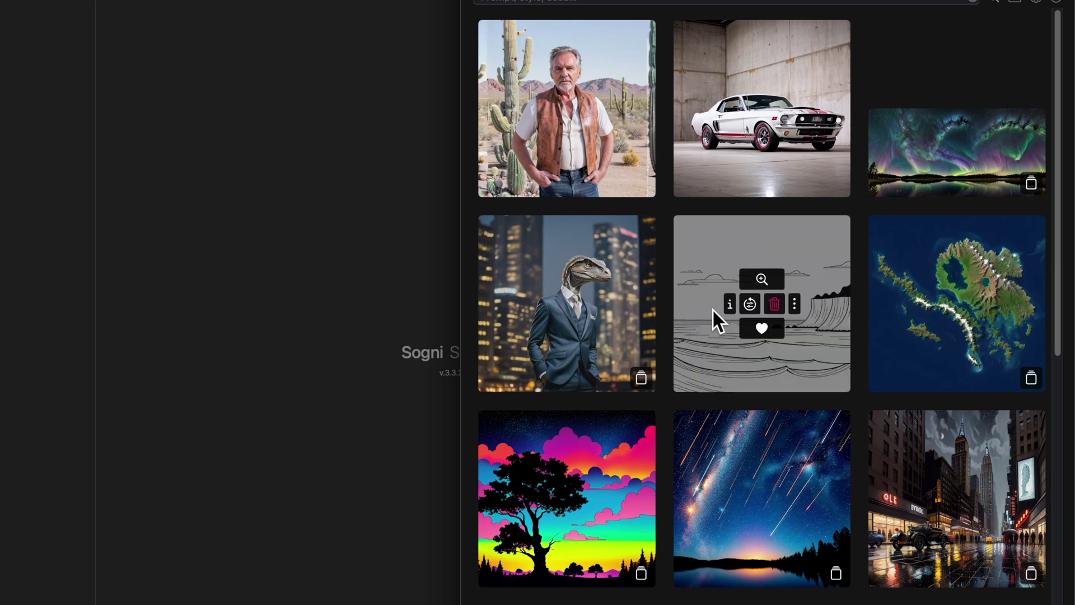
pyautogui.click(800, 340)
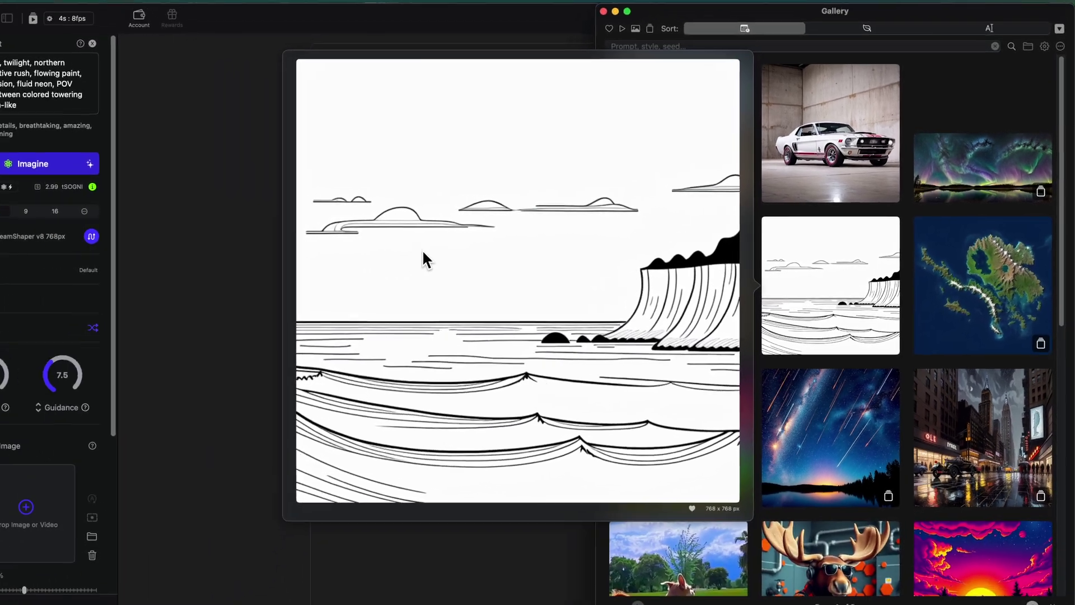
pyautogui.press('Escape')
pyautogui.click(709, 411)
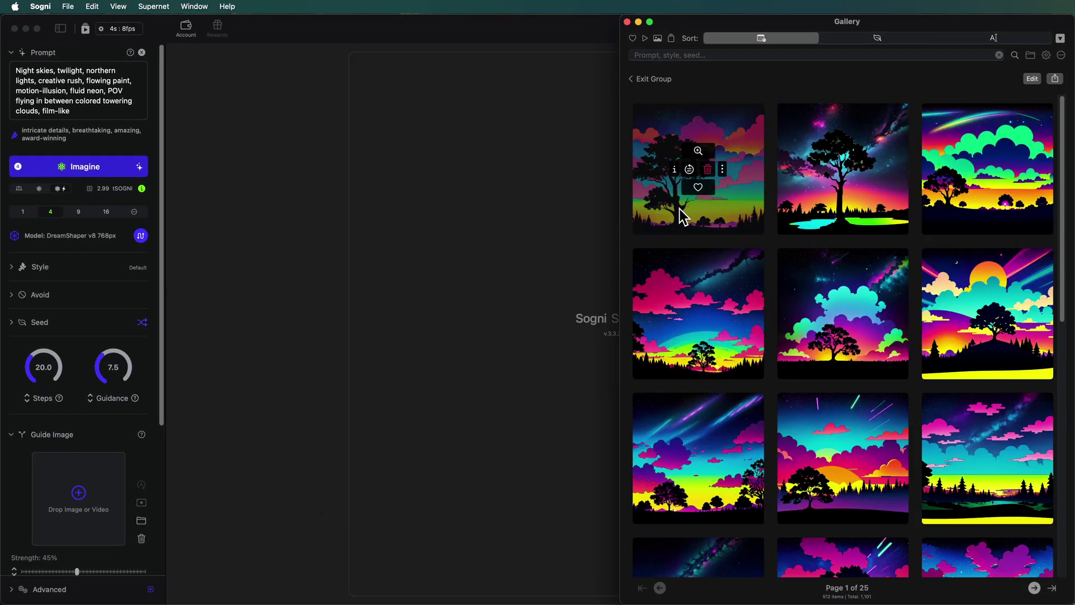
pyautogui.moveTo(681, 213); pyautogui.dragTo(52, 463)
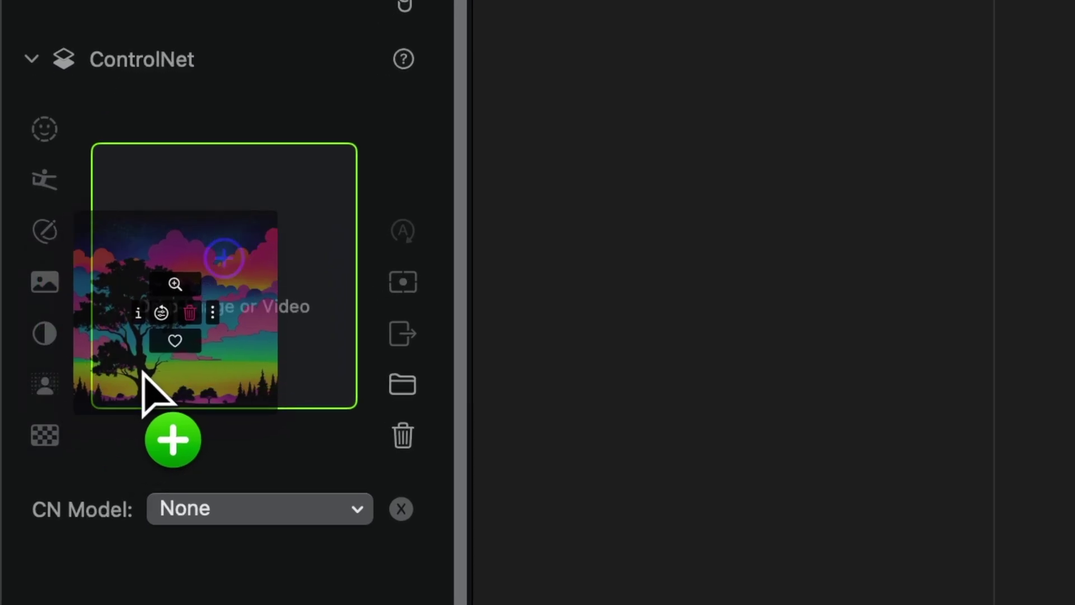
pyautogui.moveTo(143, 376); pyautogui.dragTo(159, 348)
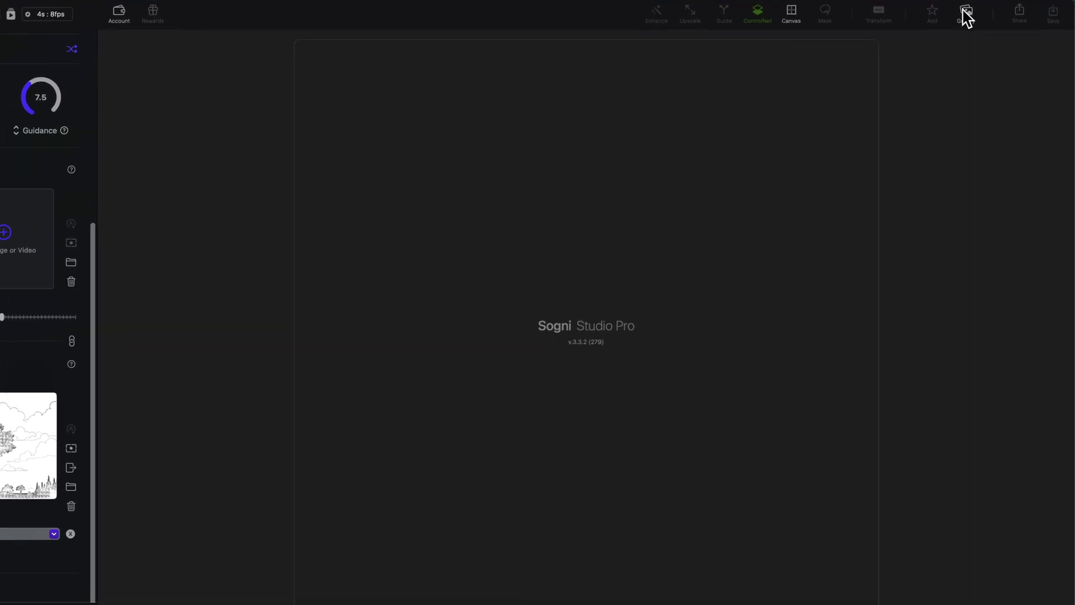
# Step: Replace the ControlNet image with the seascape line drawing and invert it to white on black
pyautogui.click(973, 28)
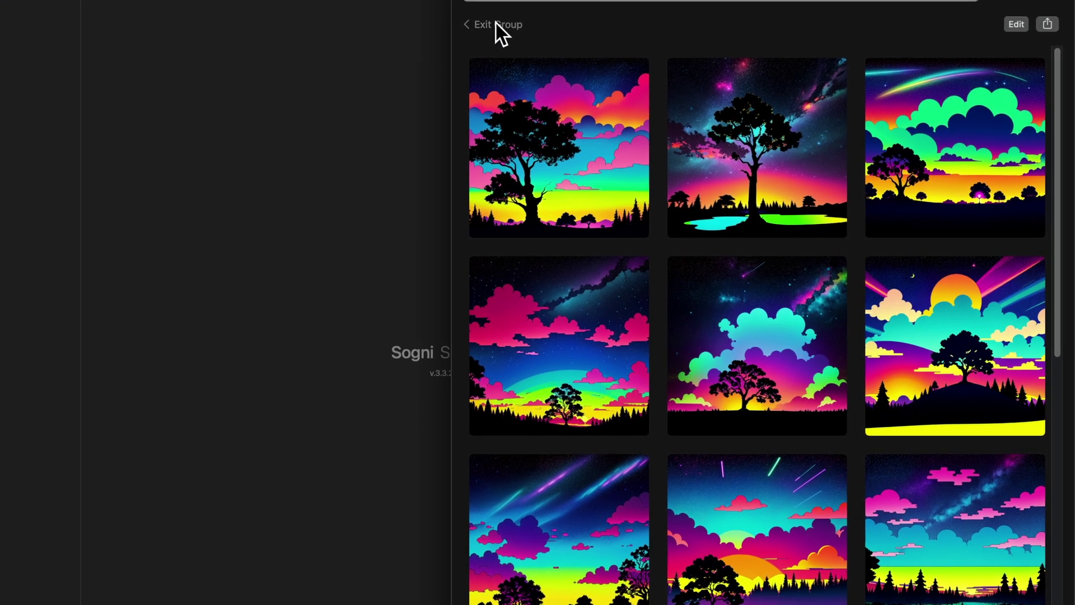
pyautogui.click(496, 25)
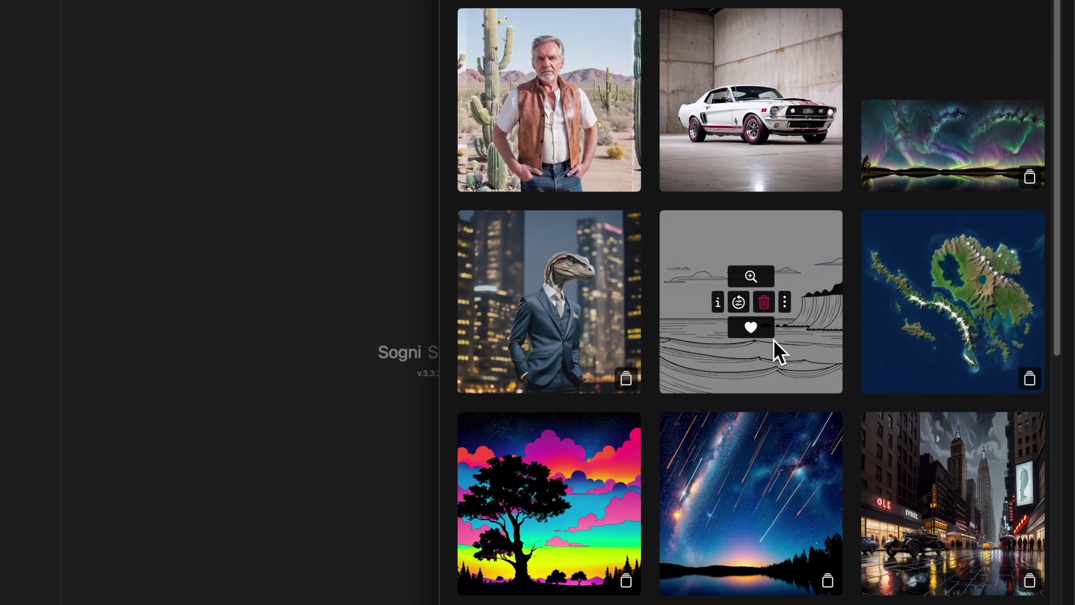
pyautogui.moveTo(774, 339); pyautogui.dragTo(191, 277)
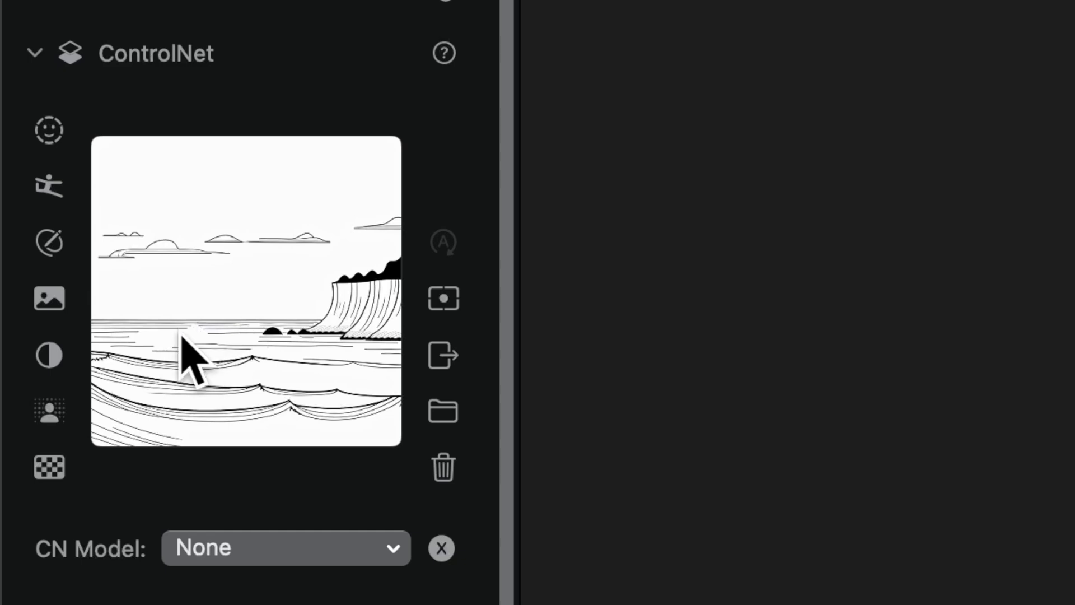
pyautogui.click(57, 352)
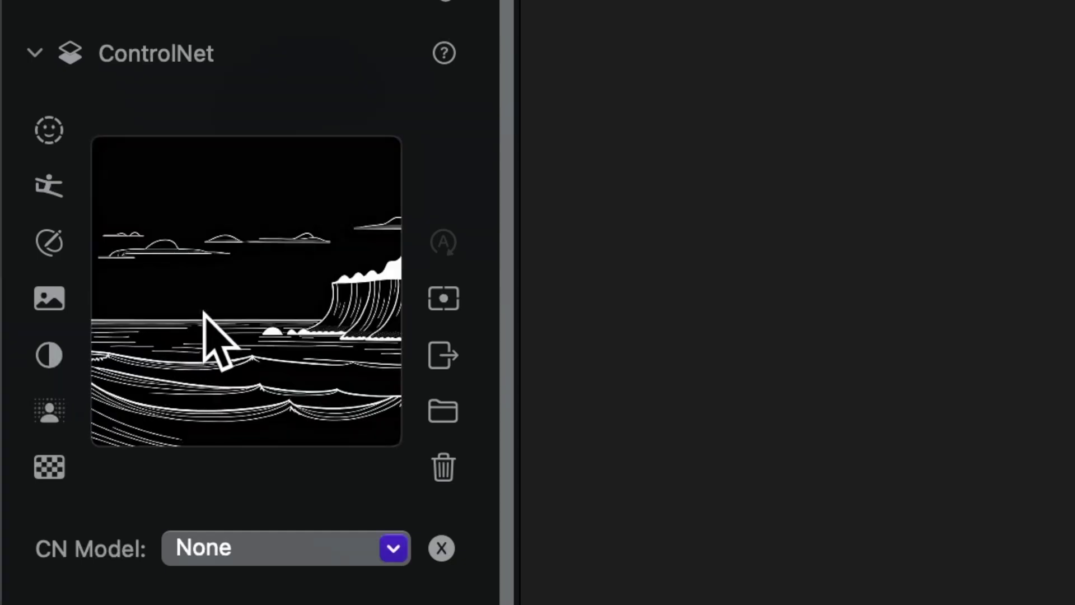
pyautogui.click(252, 554)
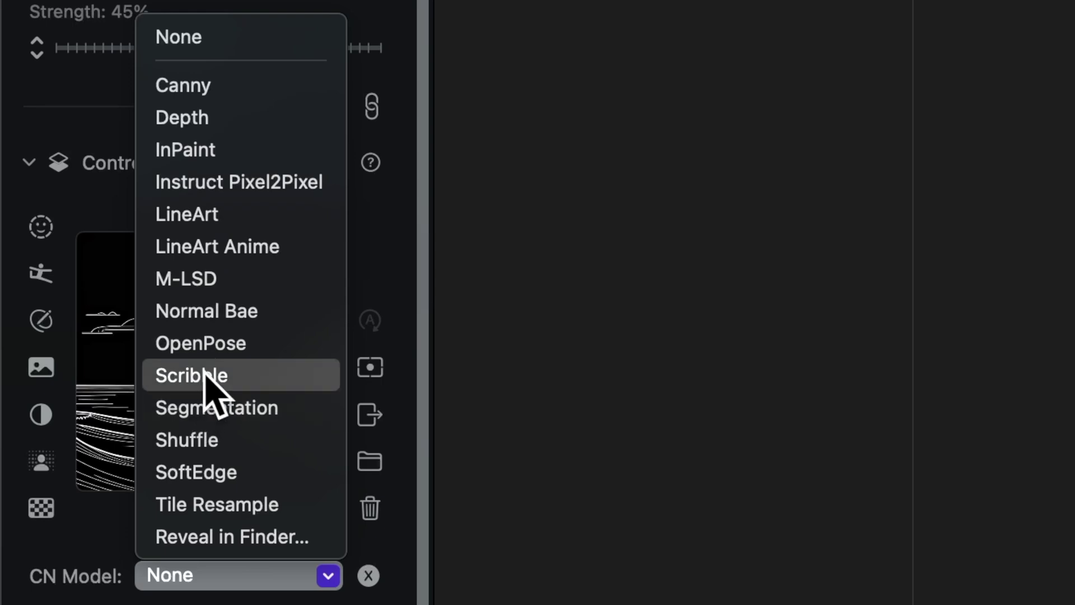
pyautogui.click(274, 86)
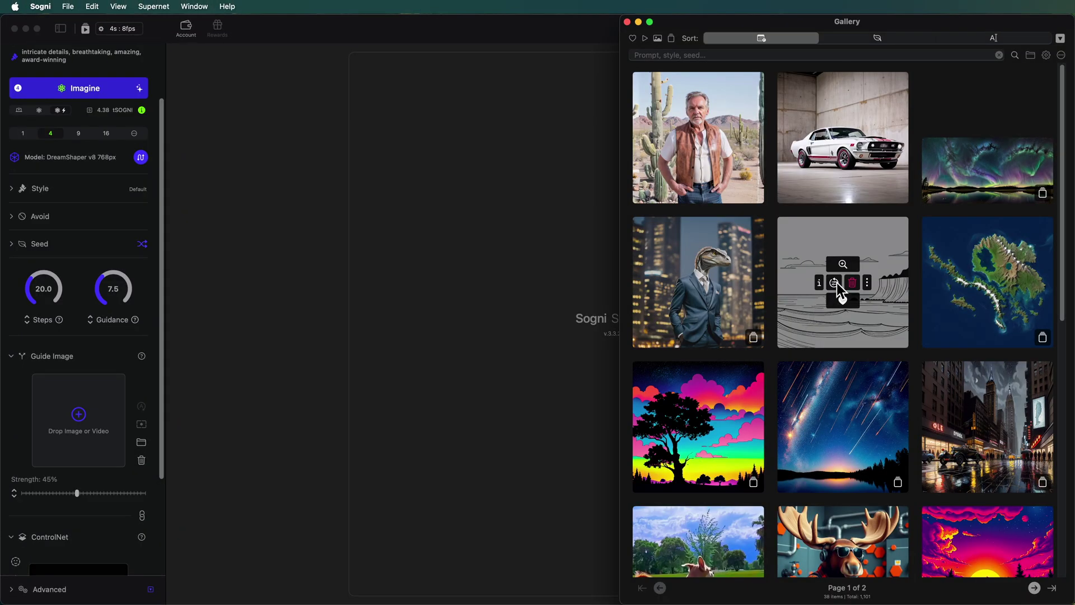
pyautogui.click(834, 283)
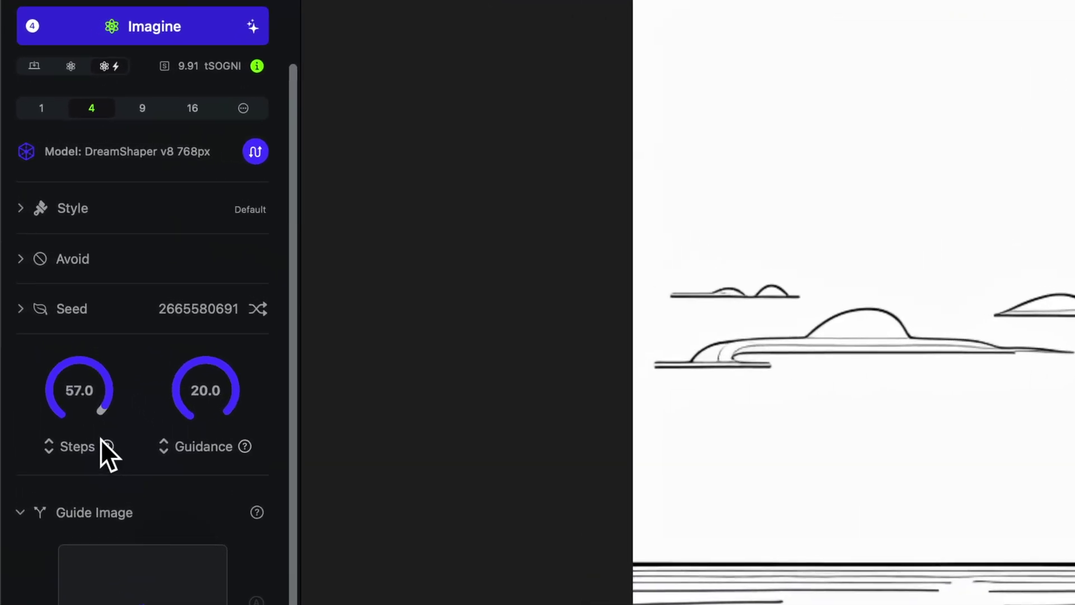
# Step: Turn off the guide image and set guidance to 7.1 and steps to 21
pyautogui.click(63, 513)
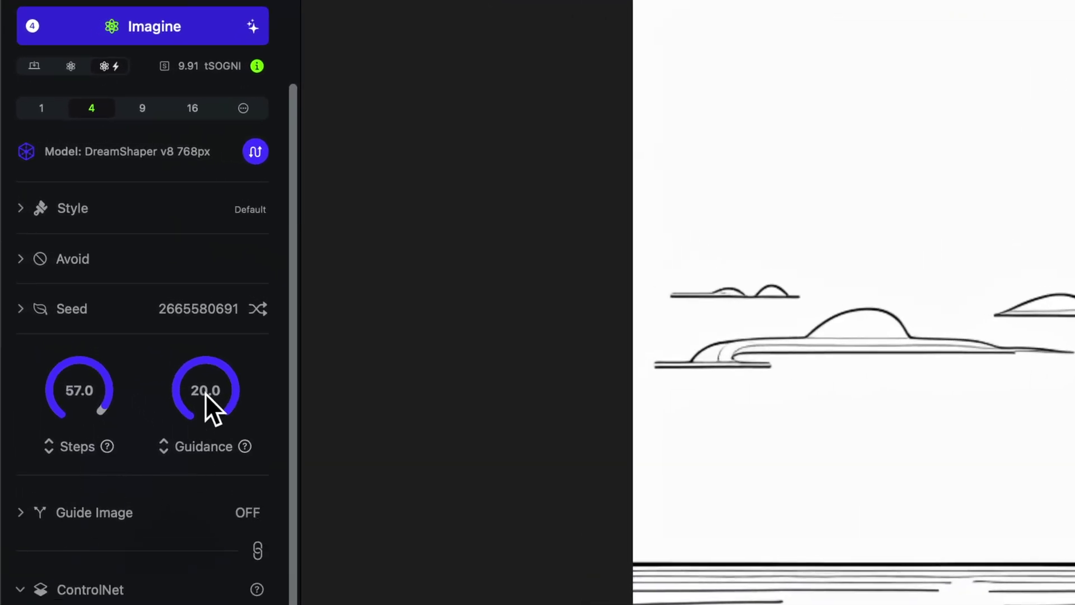
pyautogui.moveTo(204, 361); pyautogui.dragTo(190, 361)
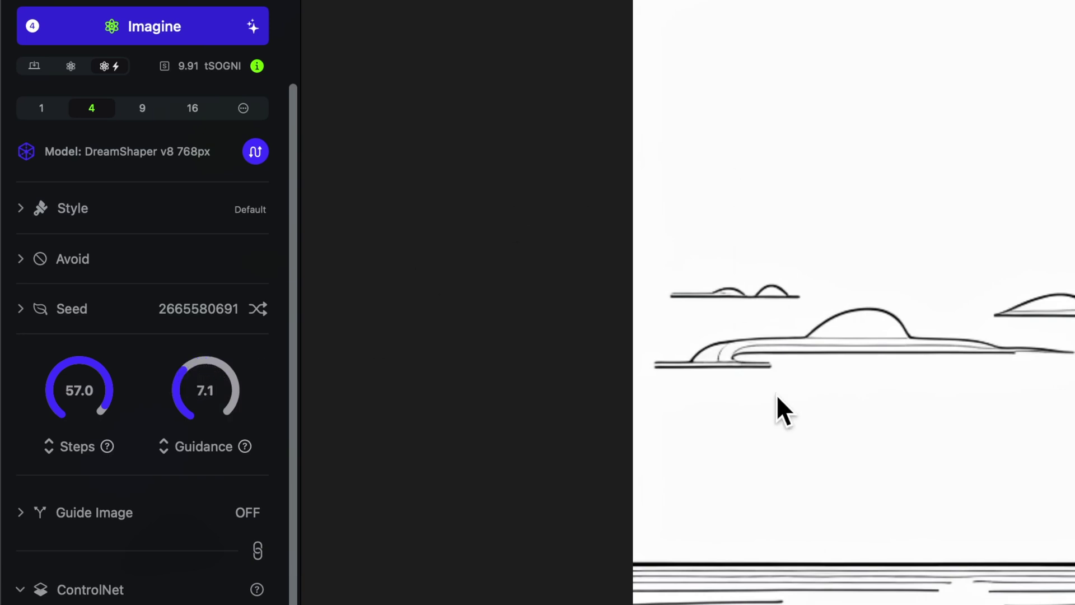
pyautogui.moveTo(53, 363)
pyautogui.mouseDown()
pyautogui.moveTo(58, 378)
pyautogui.moveTo(45, 377)
pyautogui.moveTo(57, 375)
pyautogui.moveTo(47, 359)
pyautogui.mouseUp()
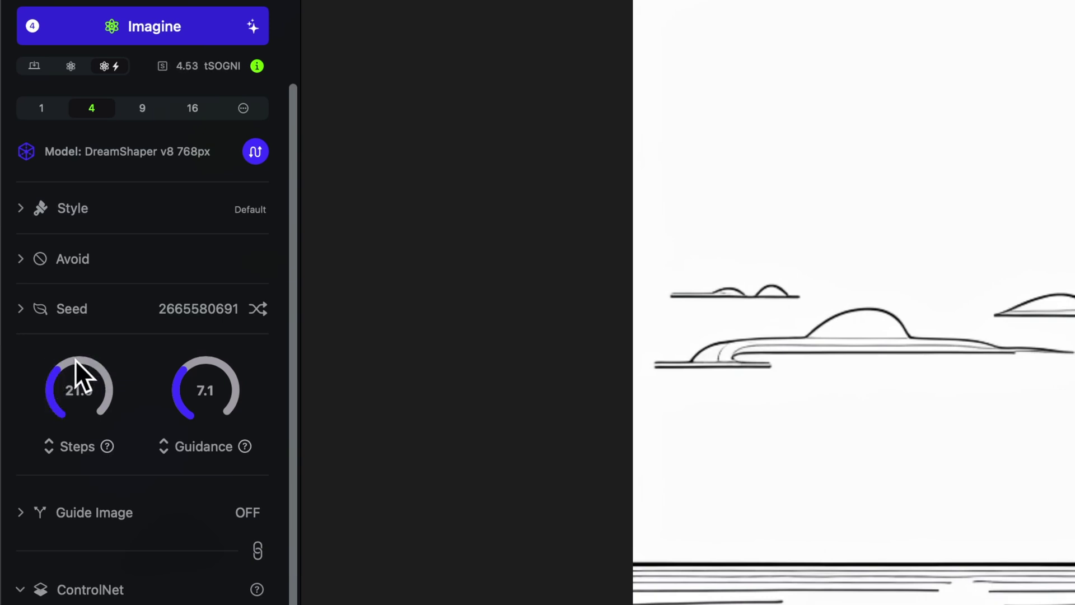
pyautogui.scroll(3, 76, 385)
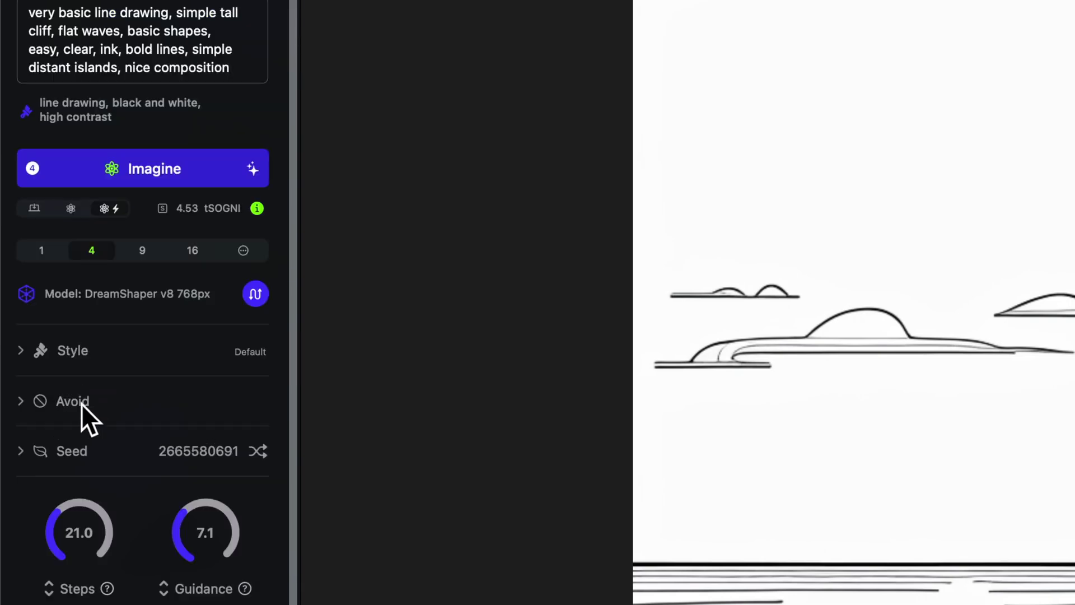
# Step: Trim the Avoid list so it ends at 'watermark'
pyautogui.click(81, 405)
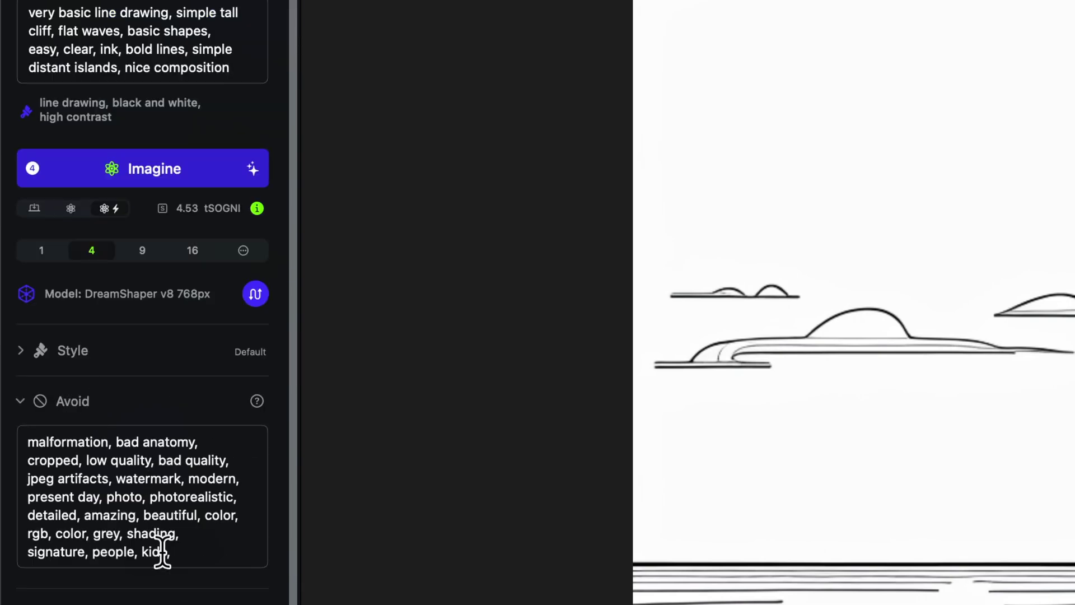
pyautogui.moveTo(172, 552); pyautogui.dragTo(188, 477)
pyautogui.press('BackSpace')
pyautogui.press('BackSpace')
pyautogui.press('BackSpace')
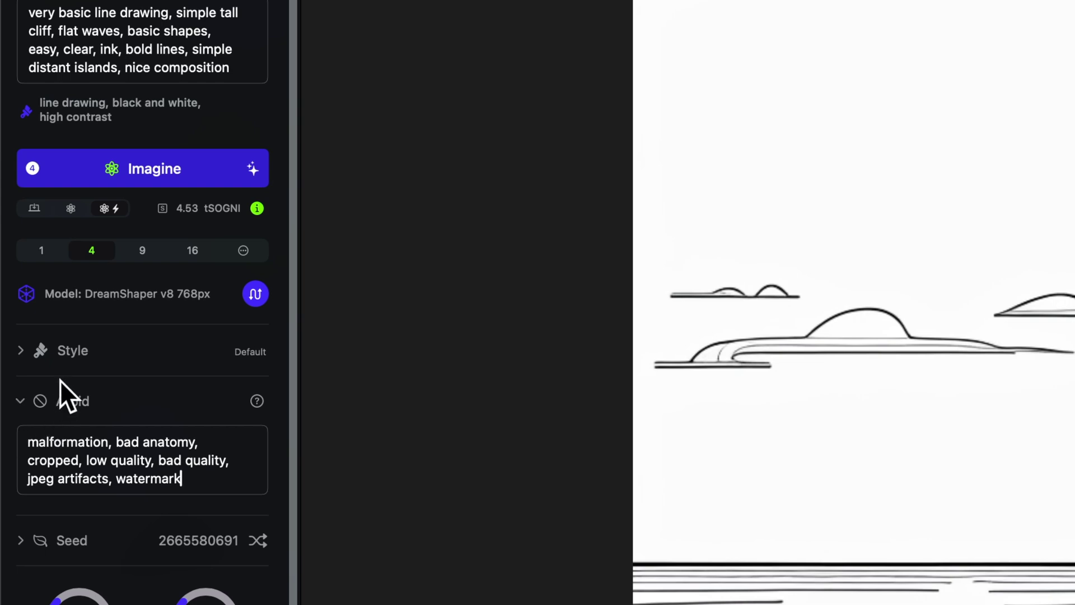
# Step: Set the style preset to Painting: Oil
pyautogui.click(60, 350)
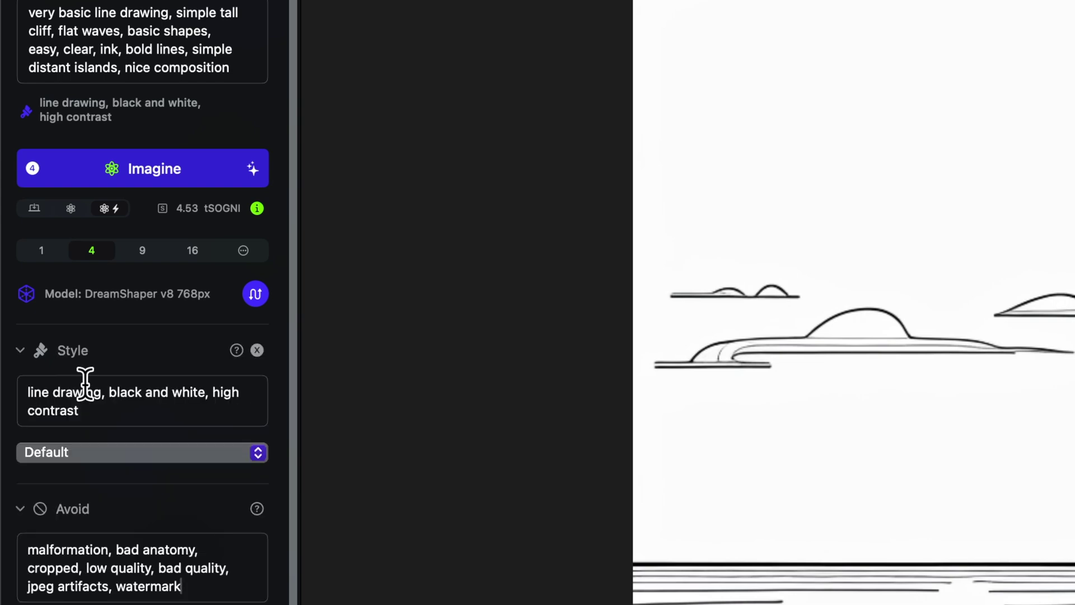
pyautogui.click(111, 442)
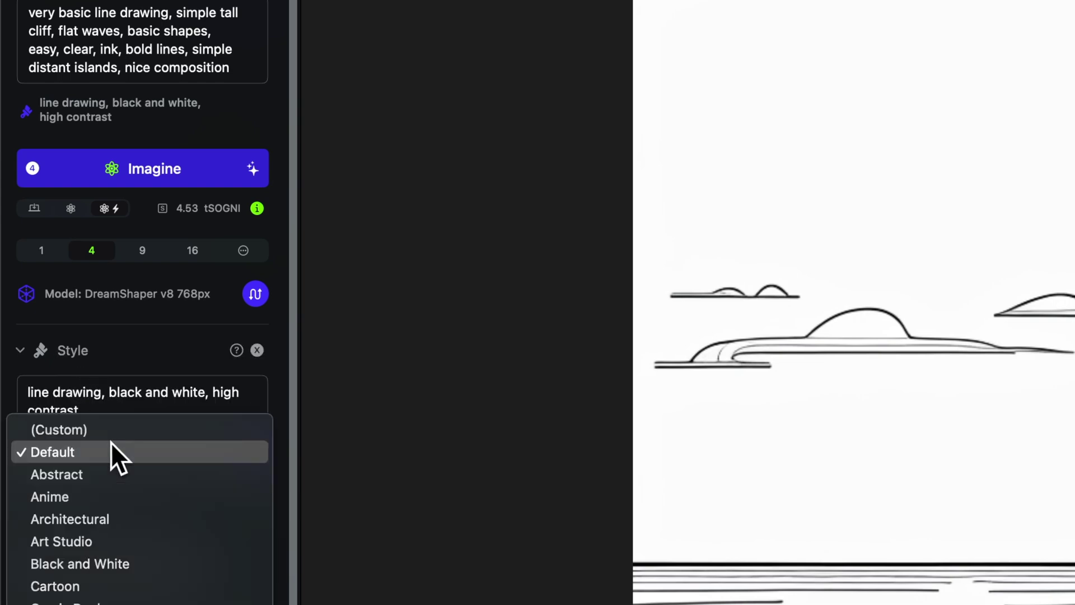
pyautogui.scroll(-10, 126, 134)
pyautogui.click(126, 132)
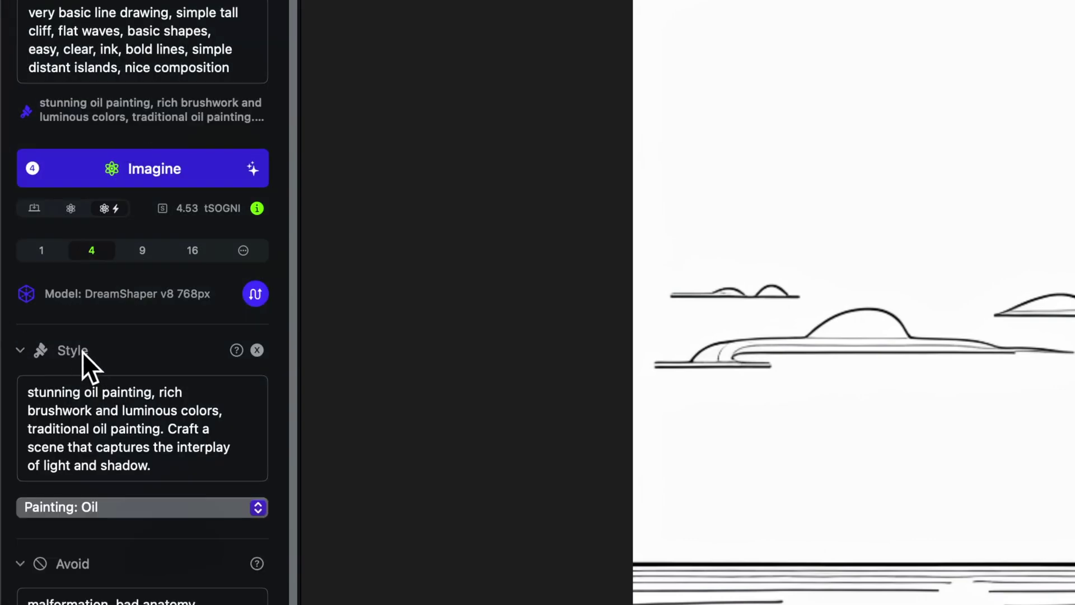
pyautogui.click(78, 348)
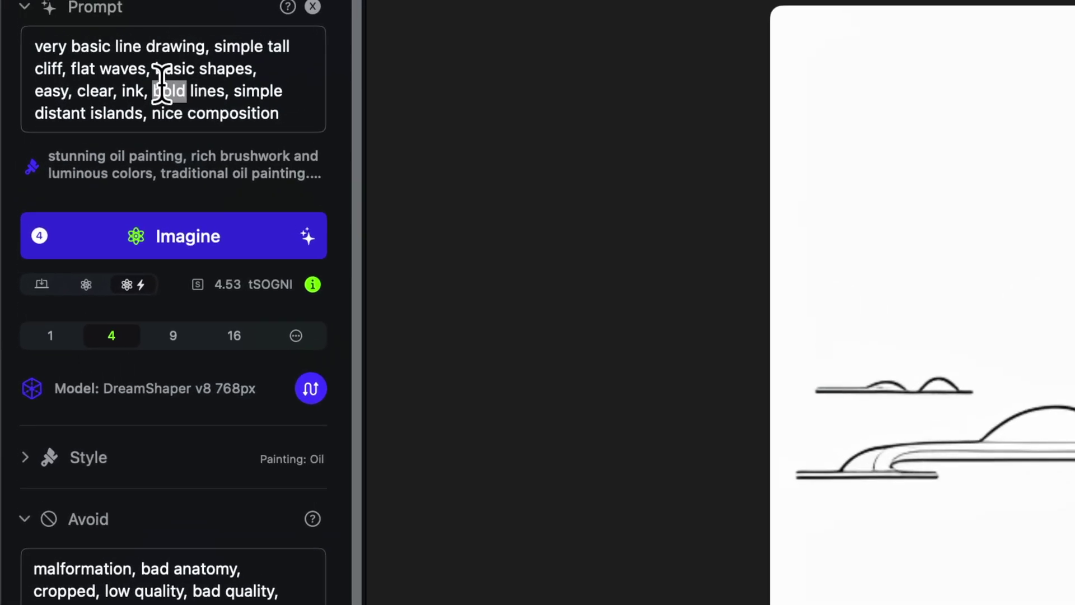
# Step: Replace the prompt with 'dramatic seaside cliff overlooking the sea' and generate four images
pyautogui.tripleClick(132, 44)
pyautogui.press('BackSpace')
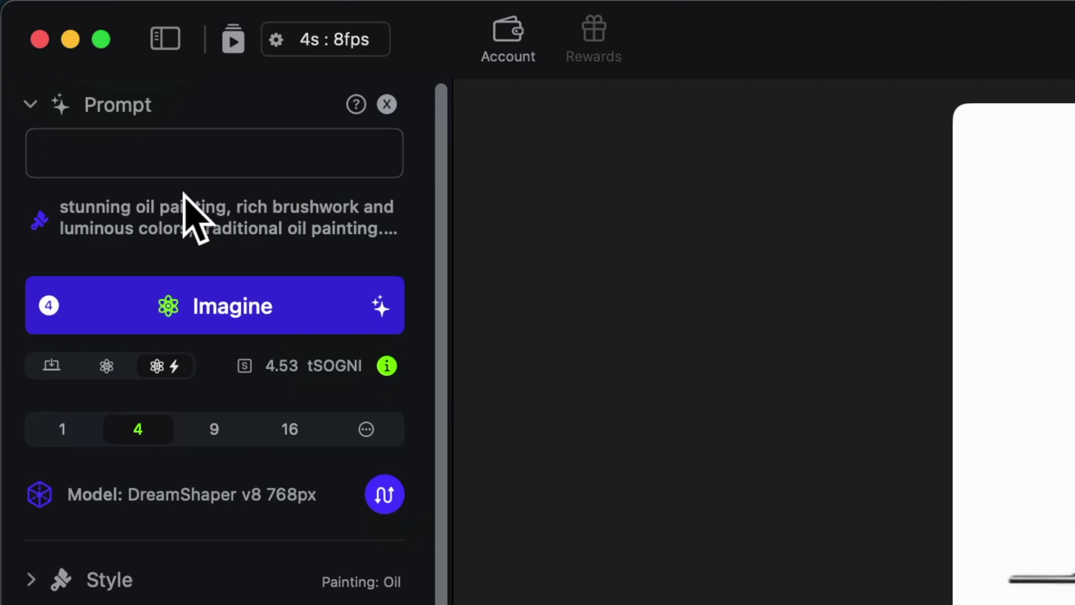
pyautogui.write('dramatic seaside cliff overlooking the sea, crashing waves, detailed textures, dynamic lighting, fluffy clouds, dark and moody')
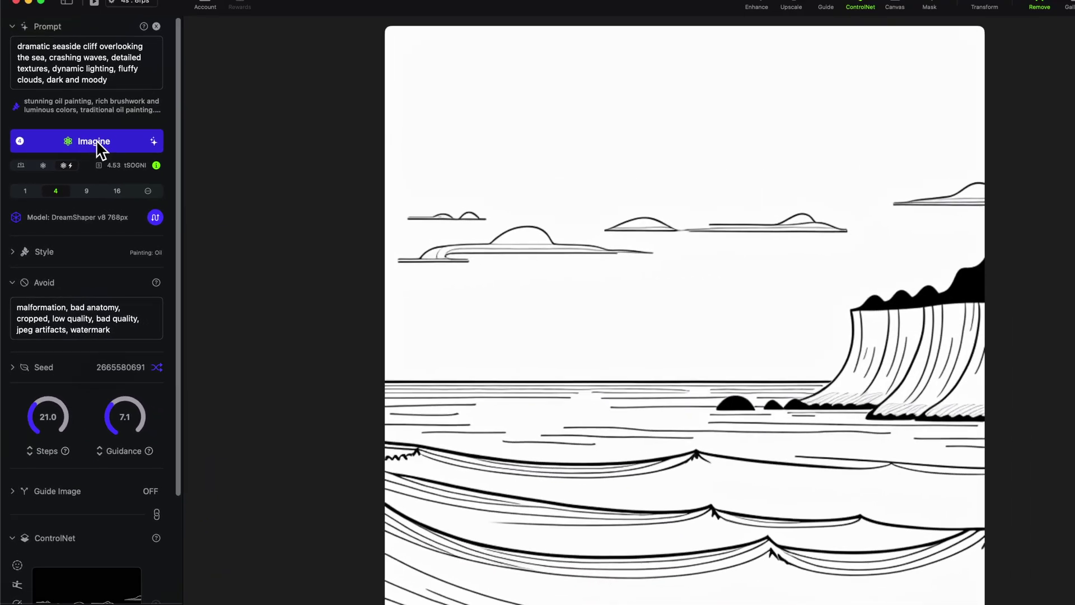
pyautogui.click(97, 145)
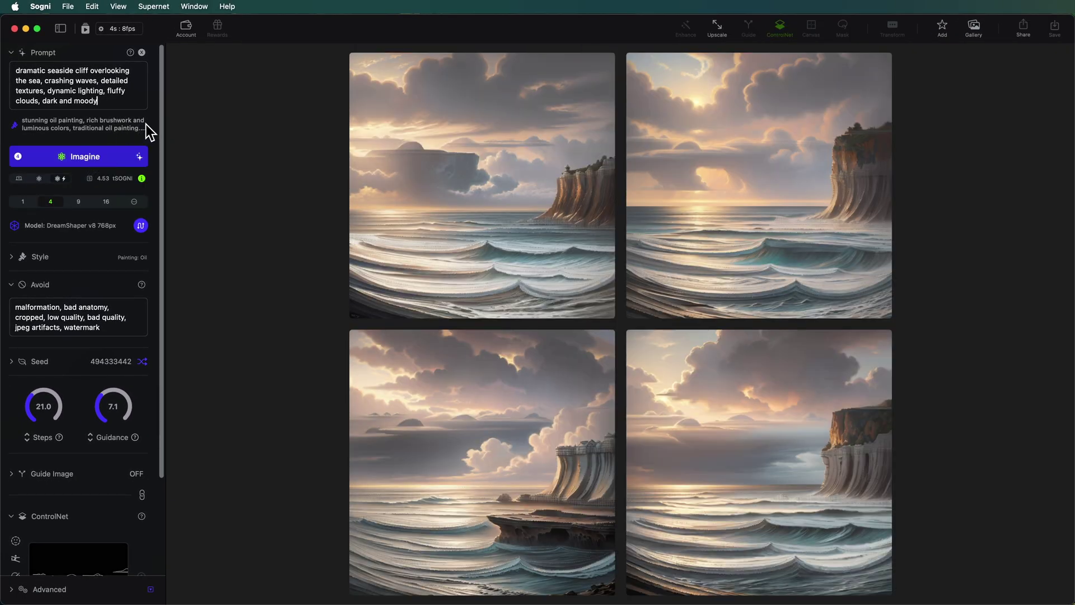
# Step: Widen the settings panel, invert the ControlNet drawing to black on white, and favorite the top-right seascape
pyautogui.moveTo(165, 289); pyautogui.dragTo(426, 295)
pyautogui.scroll(-5, 353, 301)
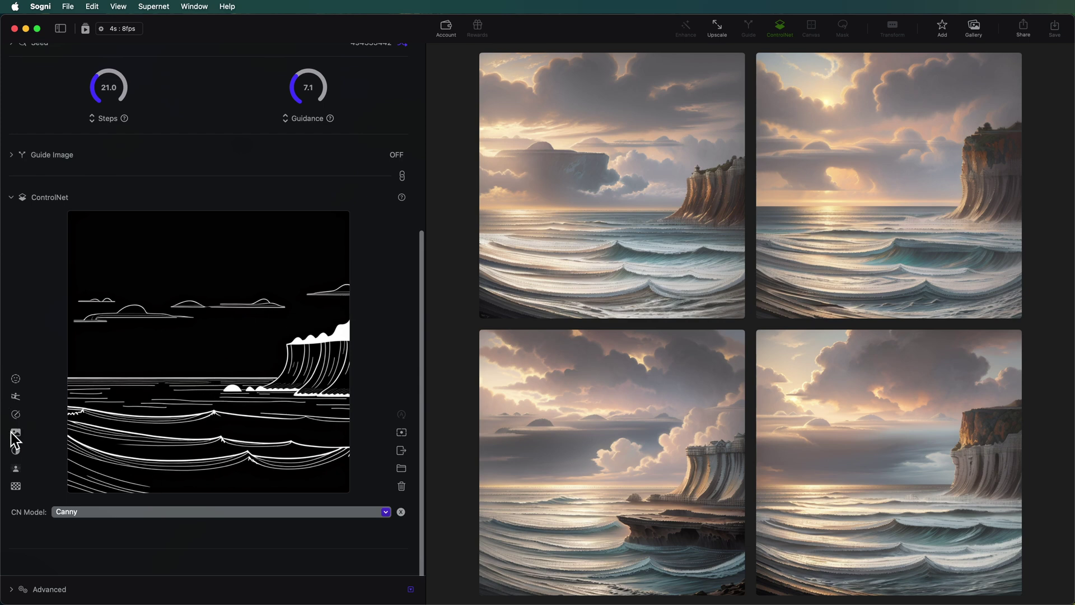
pyautogui.click(16, 451)
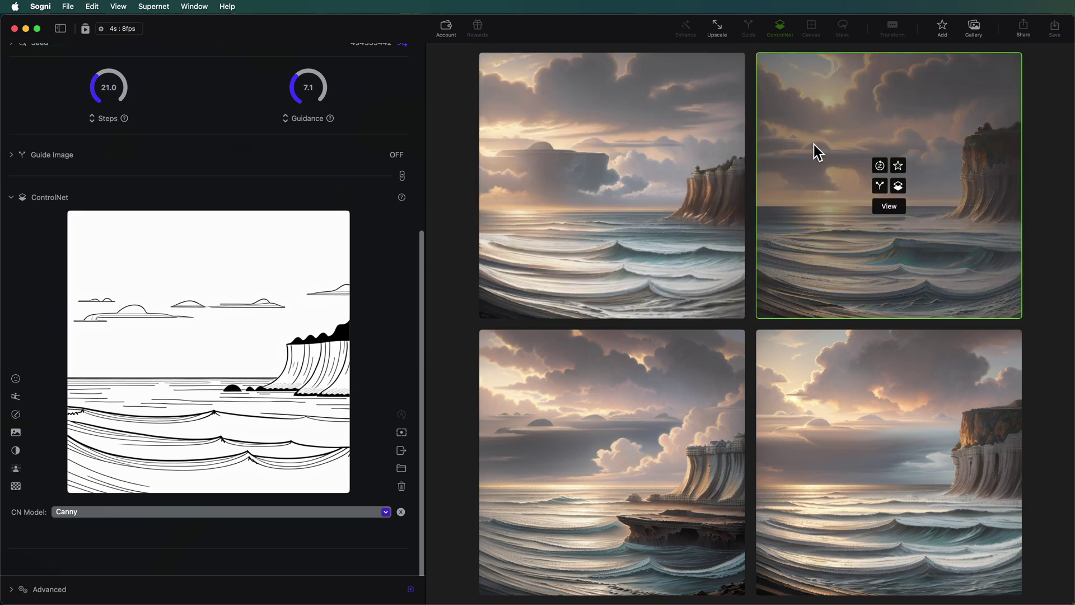
pyautogui.click(898, 165)
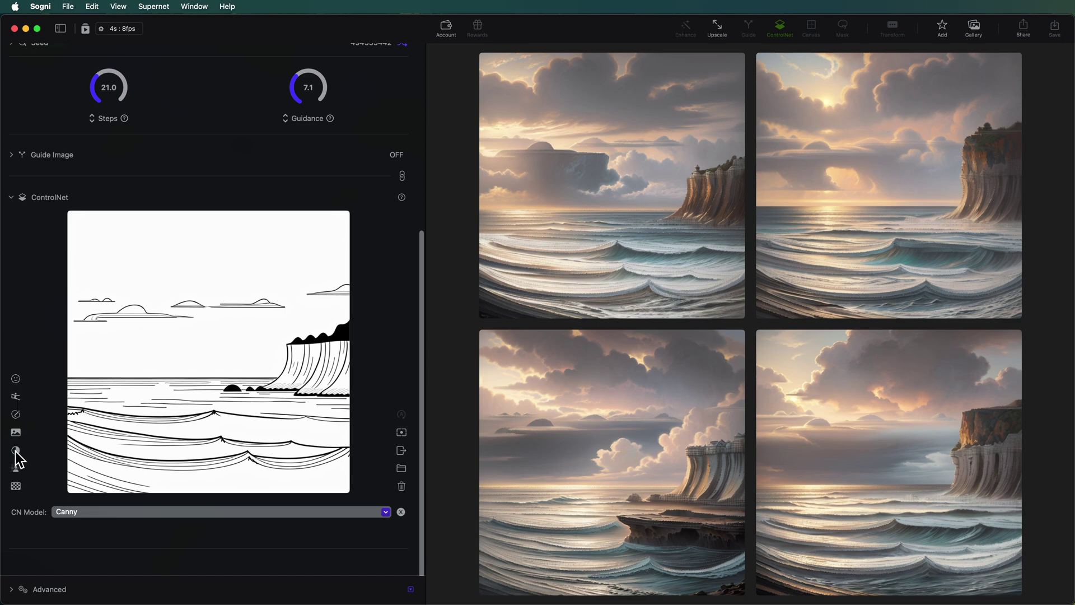
# Step: Invert the drawing back to white on black and generate four seascapes with the LineArt ControlNet model
pyautogui.click(16, 451)
pyautogui.click(207, 534)
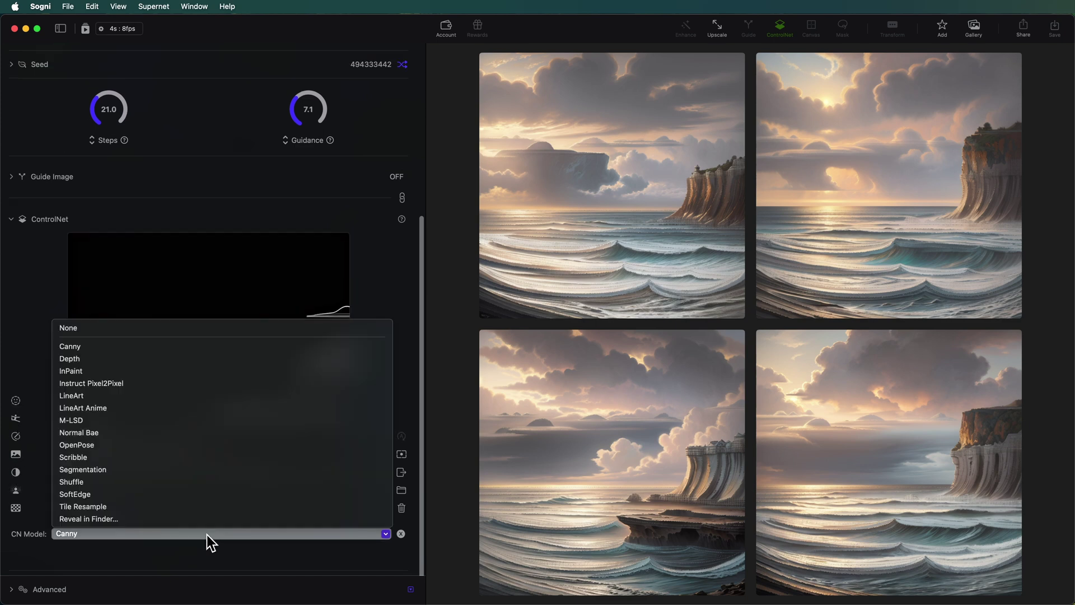
pyautogui.click(162, 395)
pyautogui.scroll(5, 236, 128)
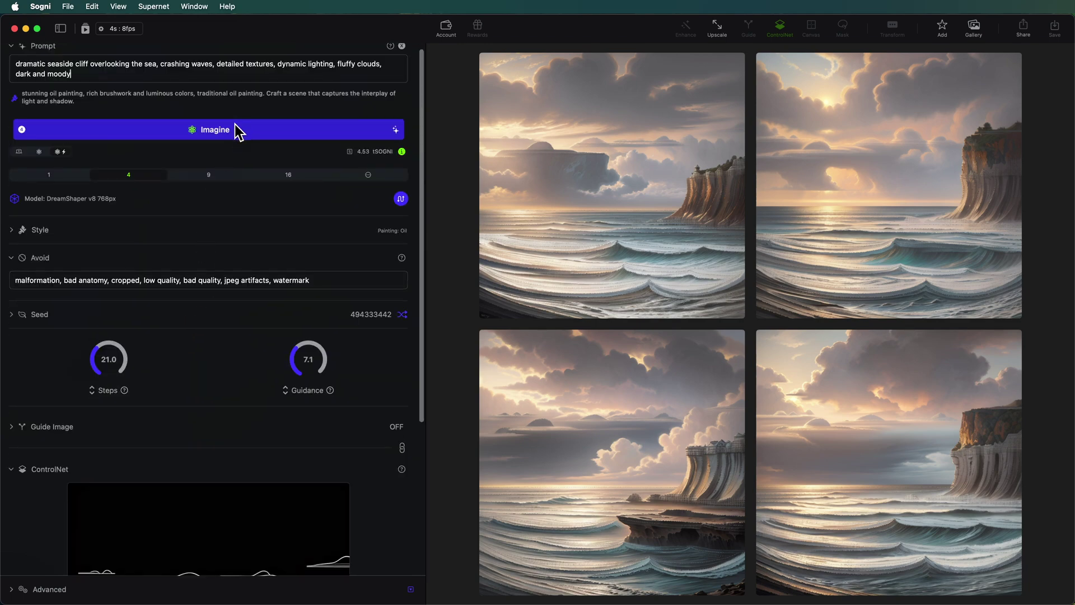
pyautogui.click(235, 129)
# Step: Review the four stormy seascape results and reopen the ControlNet model list
pyautogui.scroll(-5, 242, 167)
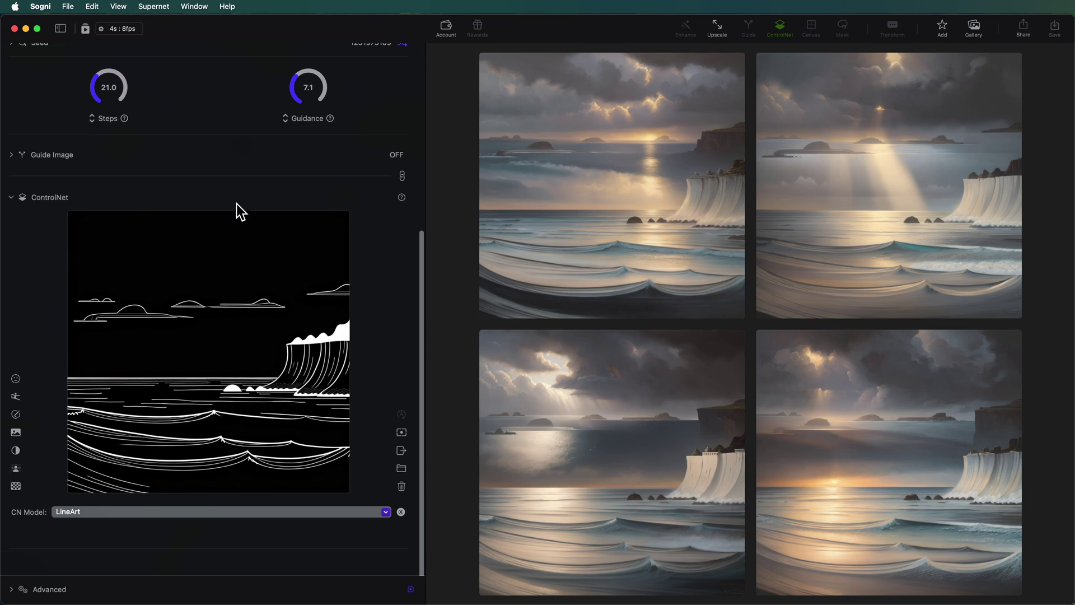
pyautogui.moveTo(482, 150)
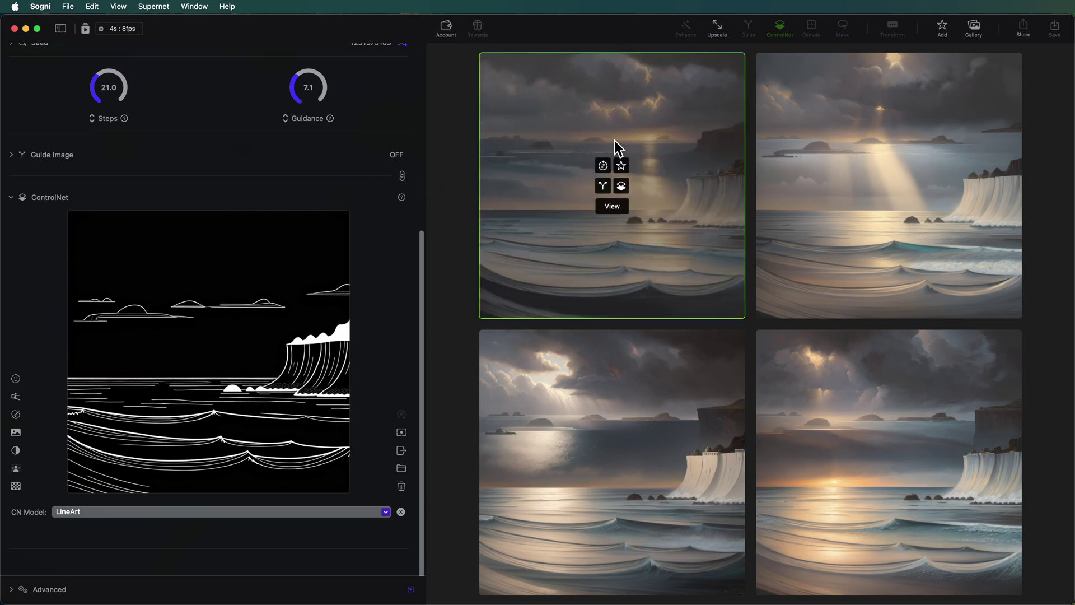
pyautogui.moveTo(901, 164)
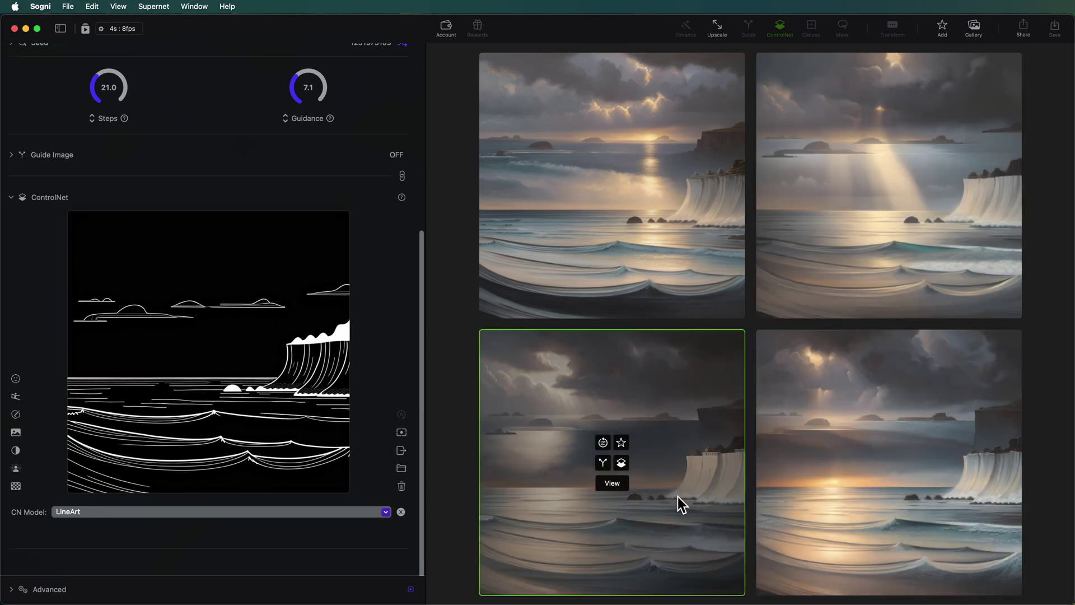
pyautogui.moveTo(674, 206)
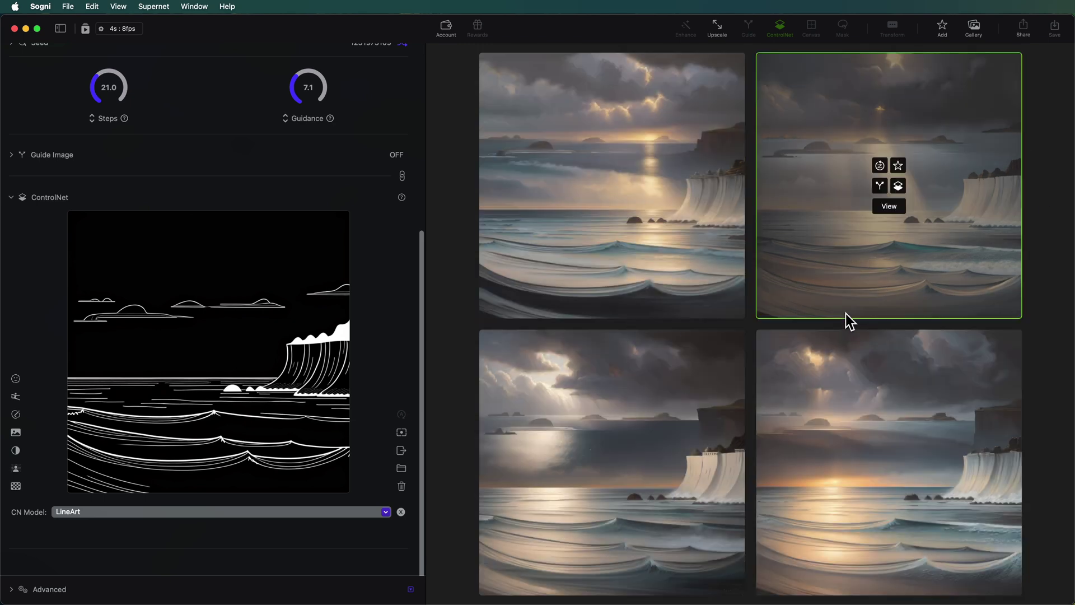
pyautogui.moveTo(696, 349)
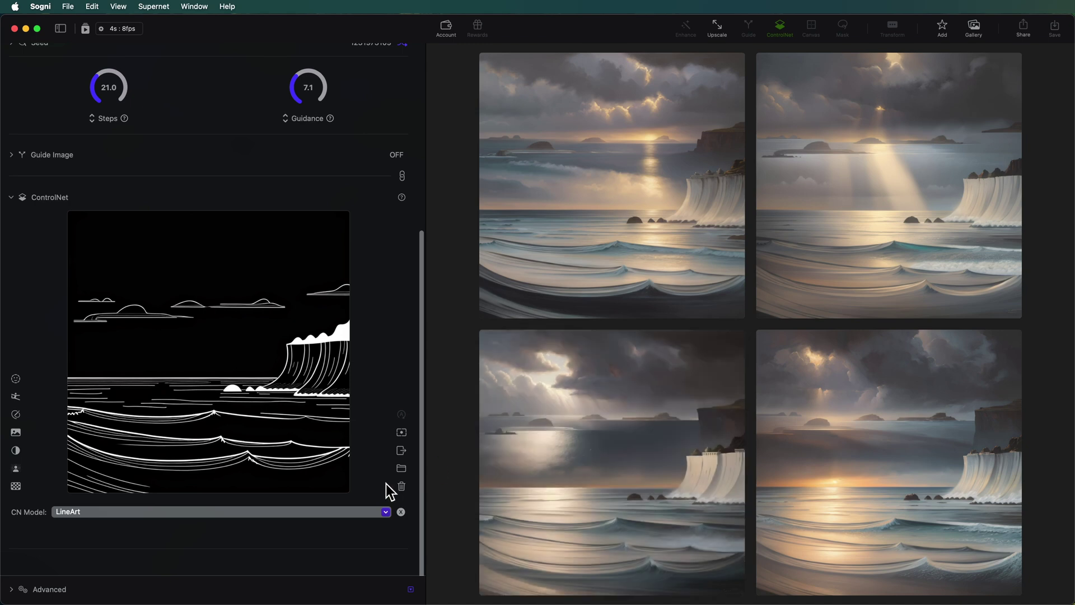
pyautogui.click(316, 511)
# Step: Generate four new seascapes with the LineArt Anime ControlNet model
pyautogui.click(133, 386)
pyautogui.scroll(10, 153, 125)
pyautogui.click(153, 129)
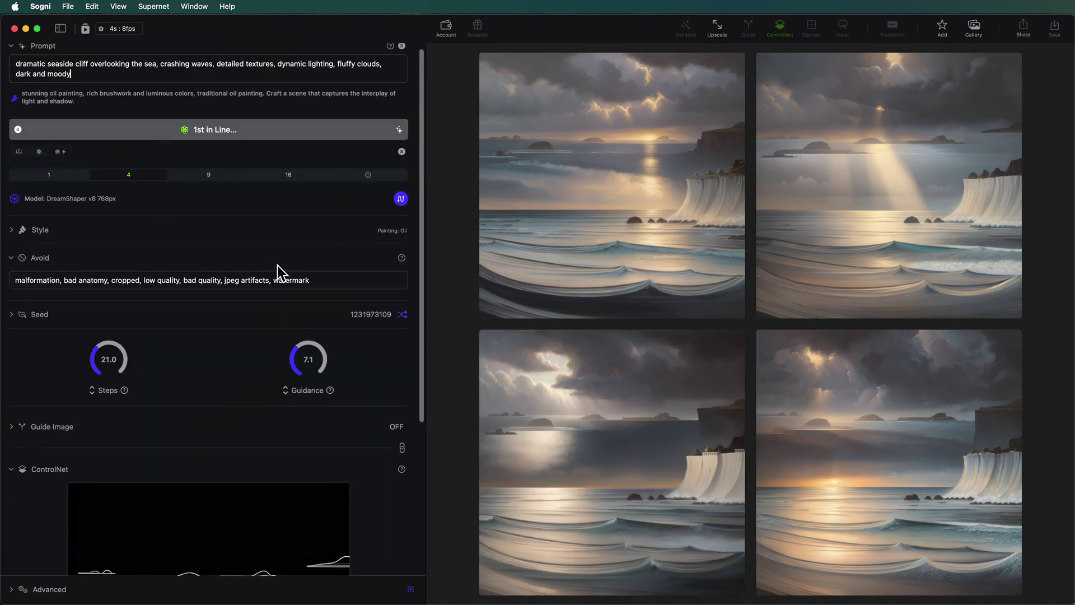
pyautogui.scroll(-10, 304, 285)
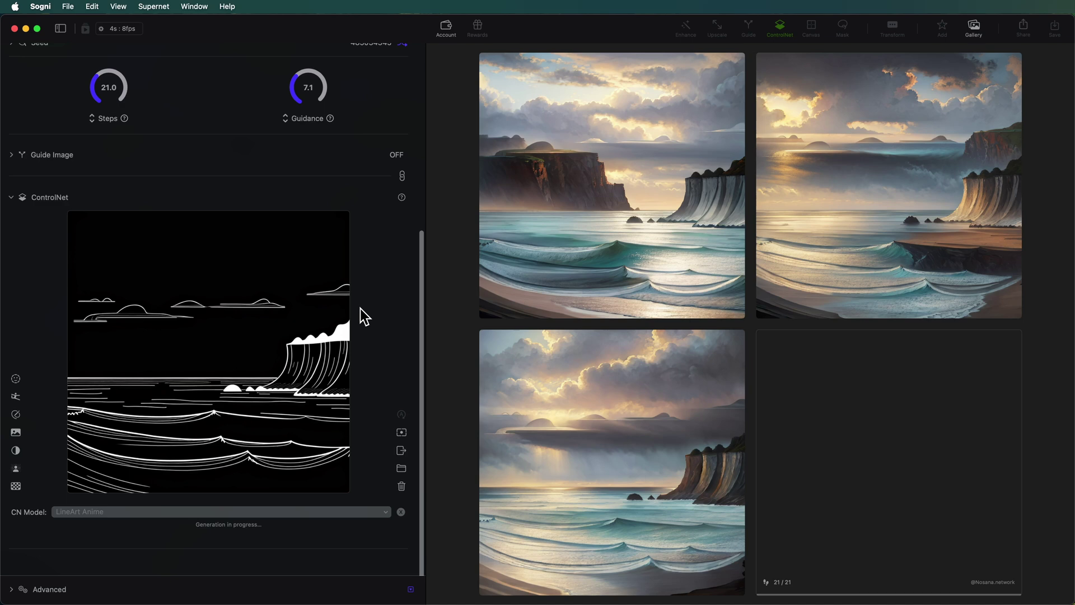
# Step: View the first turquoise-wave seascape full size, then return to the grid
pyautogui.moveTo(538, 154)
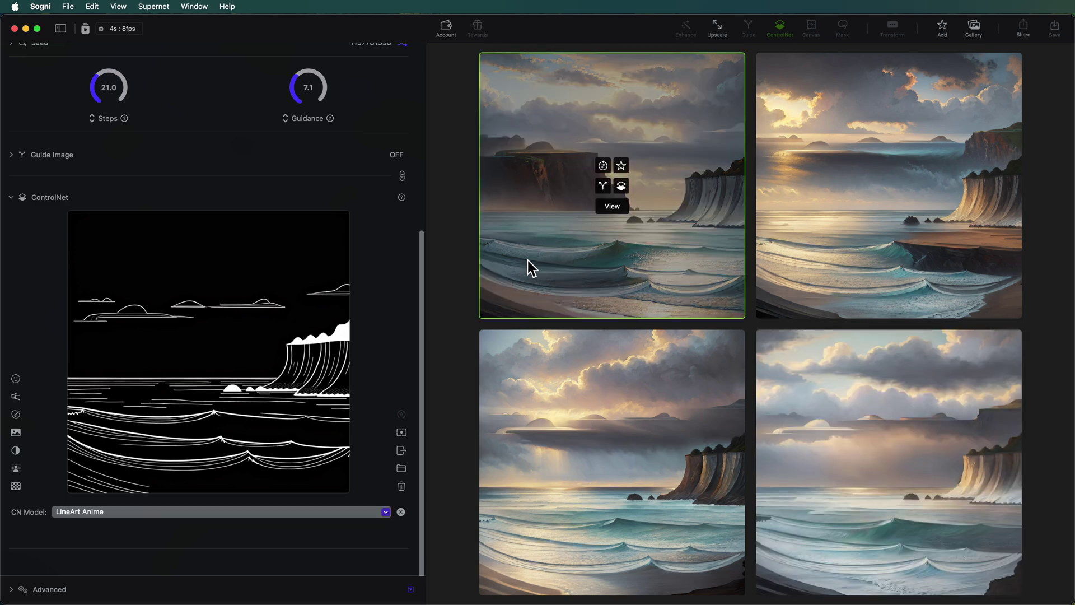
pyautogui.click(554, 268)
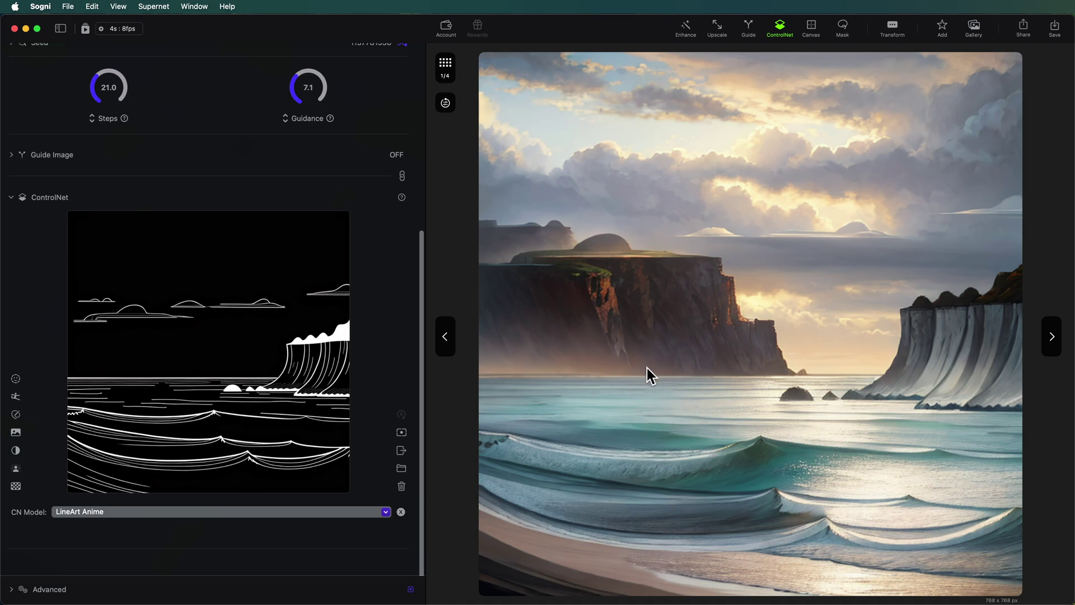
pyautogui.click(630, 325)
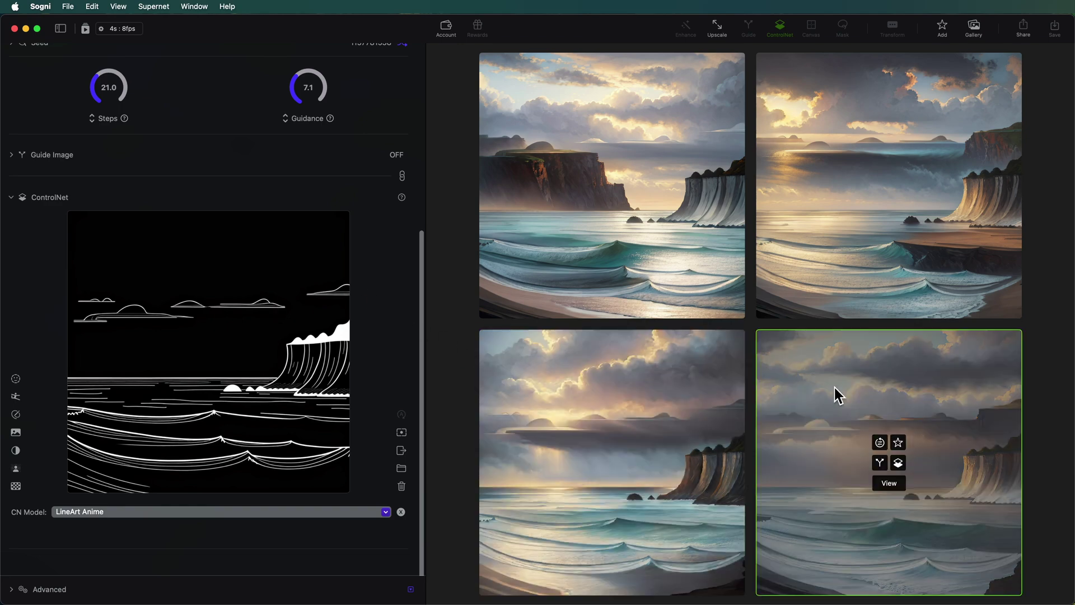
# Step: Switch the ControlNet model to Scribble and enlarge the top-left dark seascape
pyautogui.click(266, 511)
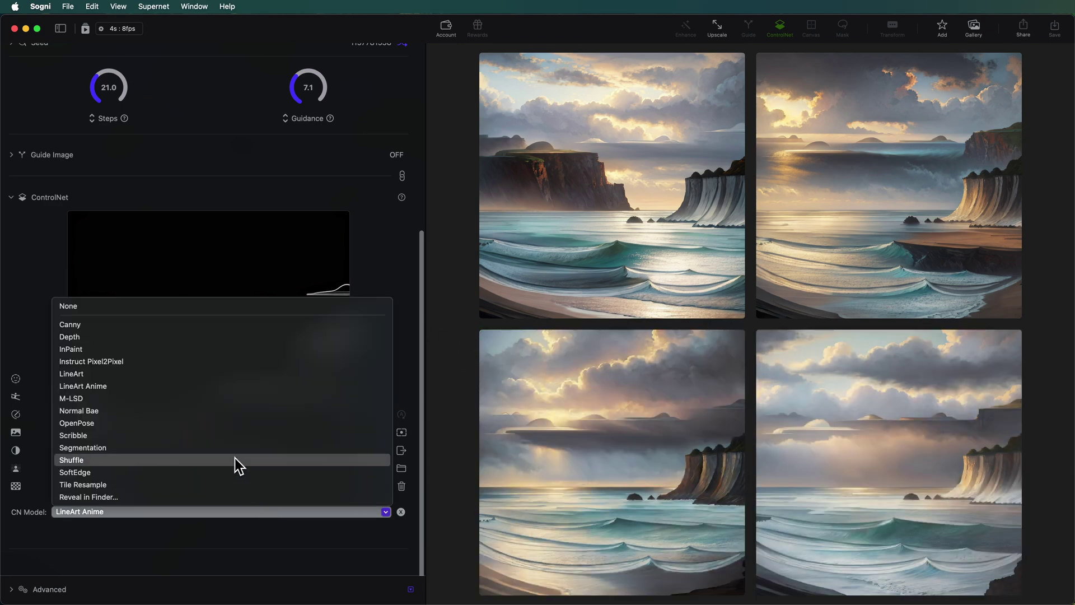
pyautogui.click(189, 435)
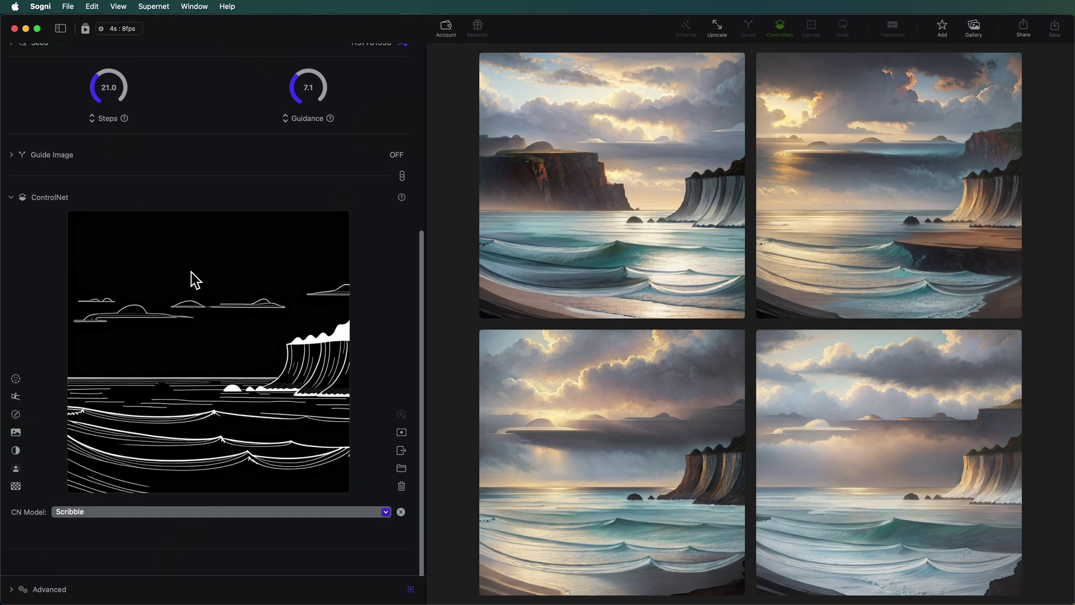
pyautogui.scroll(10, 190, 272)
pyautogui.scroll(-5, 371, 296)
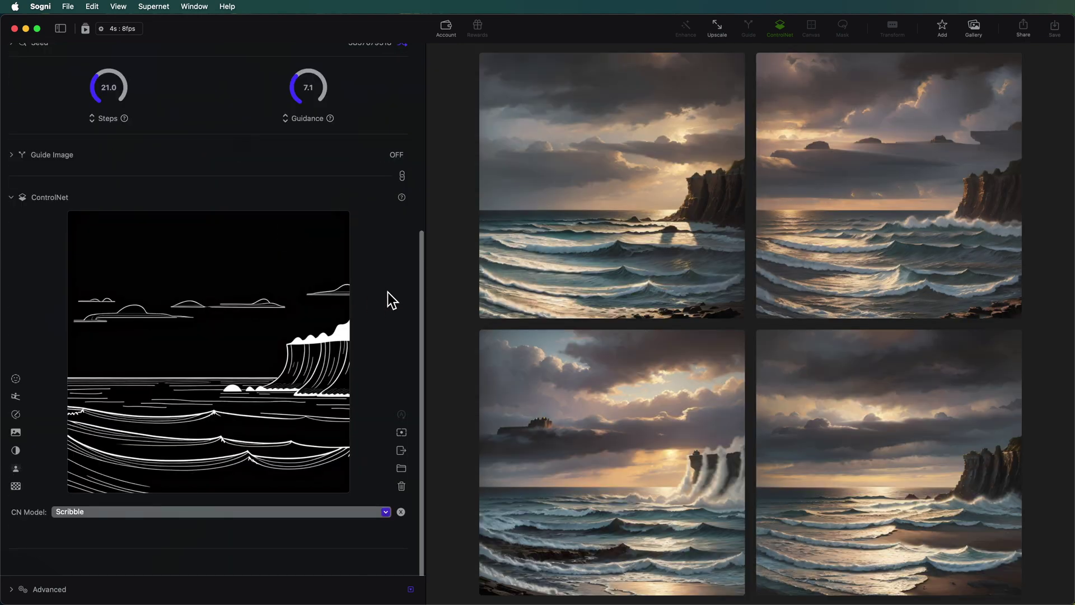
pyautogui.moveTo(569, 265)
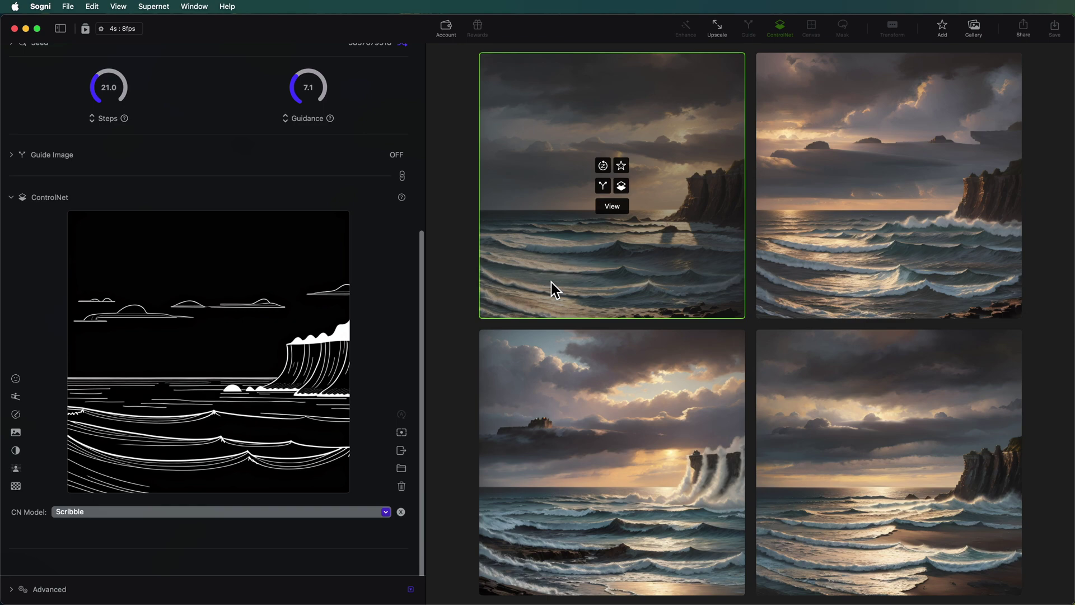
pyautogui.click(538, 235)
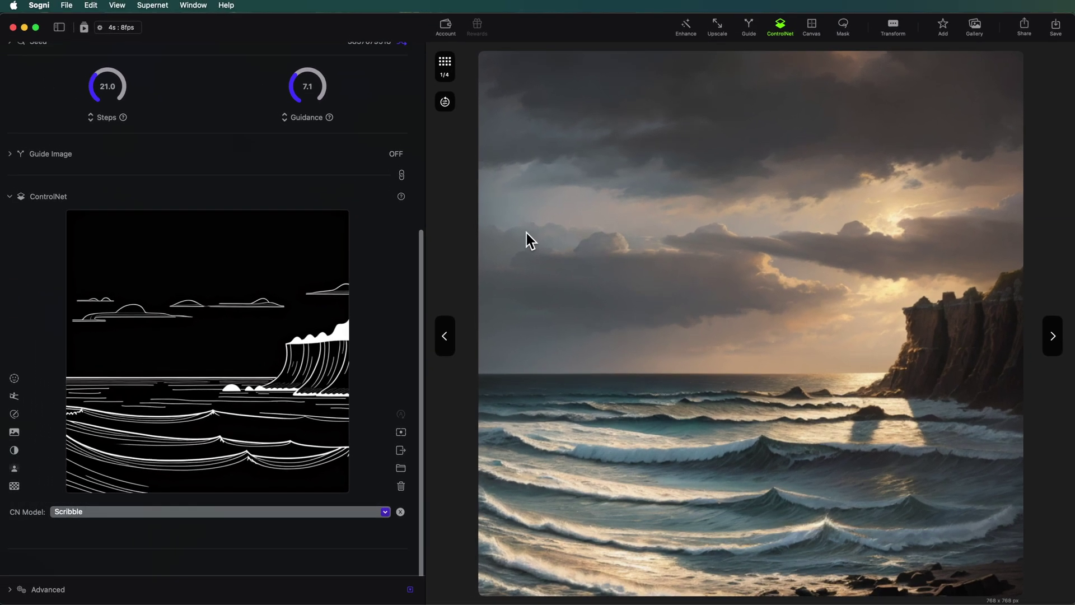
# Step: Upscale the stormy seascape to 2048 × 2048 px with Real-ESRGAN and favorite it
pyautogui.click(716, 28)
pyautogui.click(721, 84)
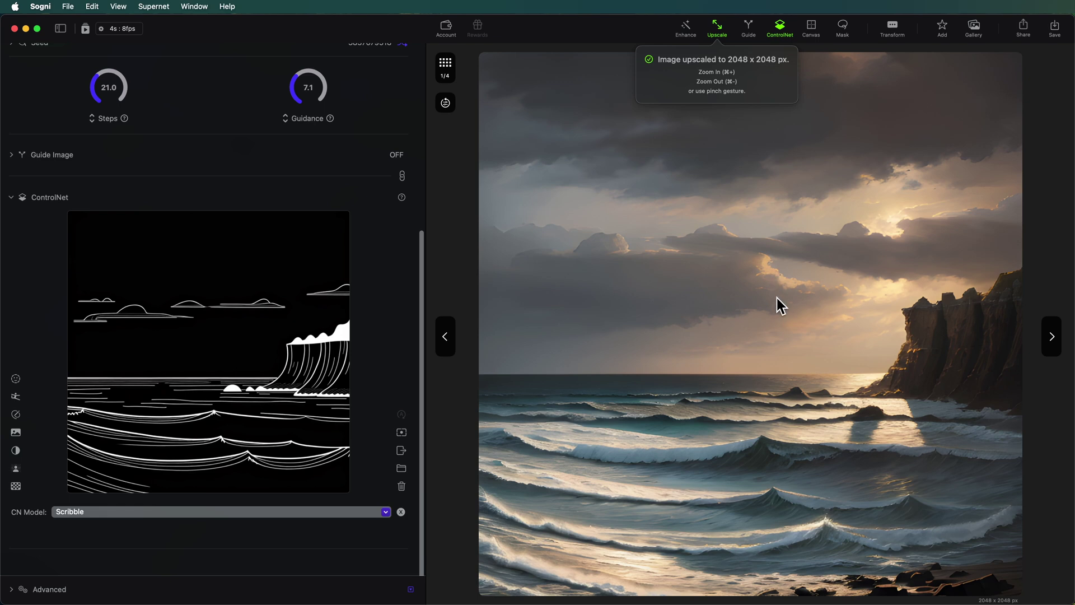
pyautogui.click(942, 26)
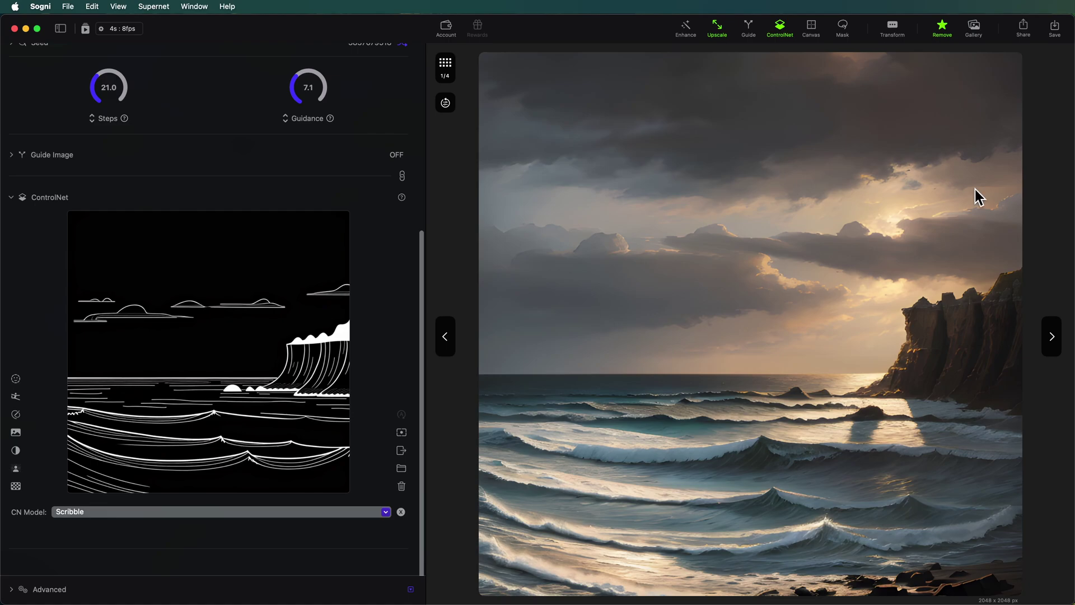